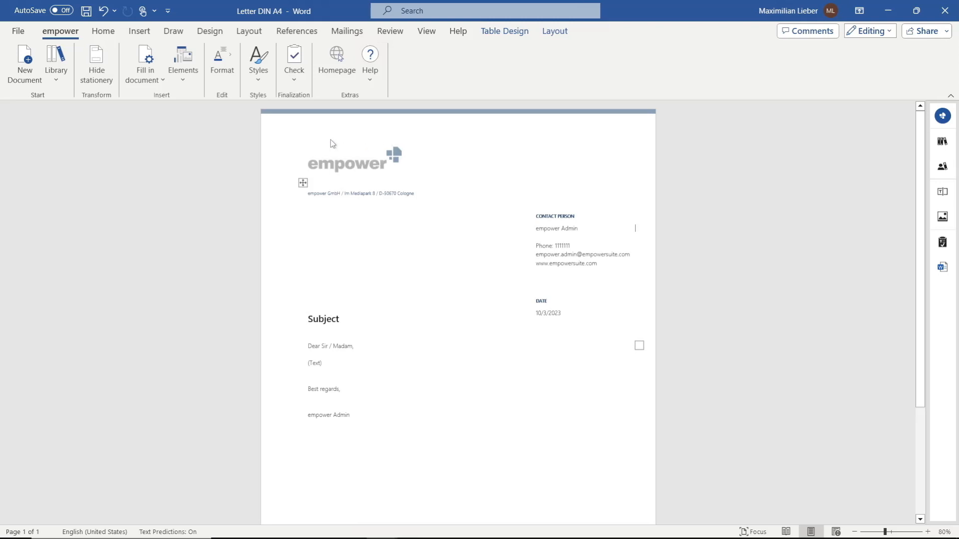
Examine the company details in the letter's first page footer
{"action": "scroll", "coordinate": [458, 310], "scroll_direction": "down", "scroll_amount": 3}
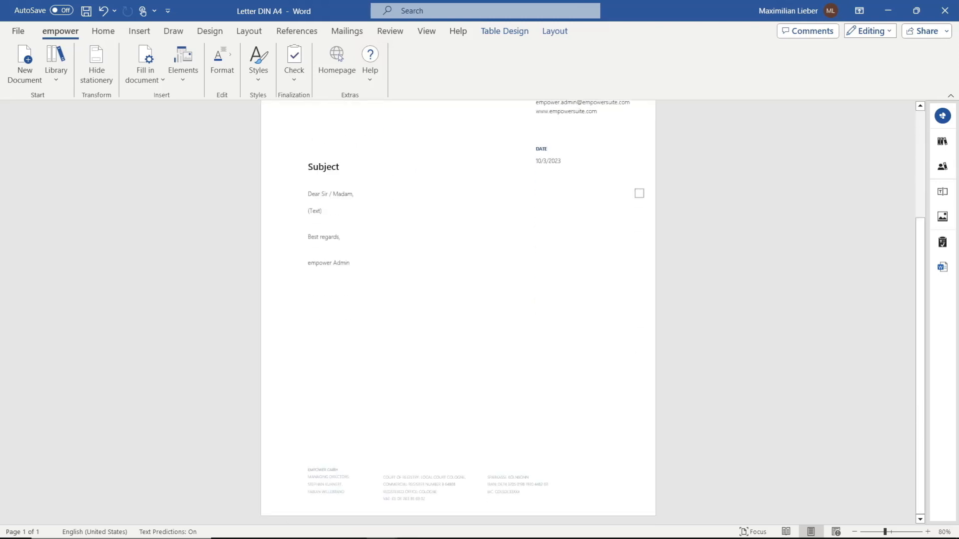
{"action": "double_click", "coordinate": [372, 488]}
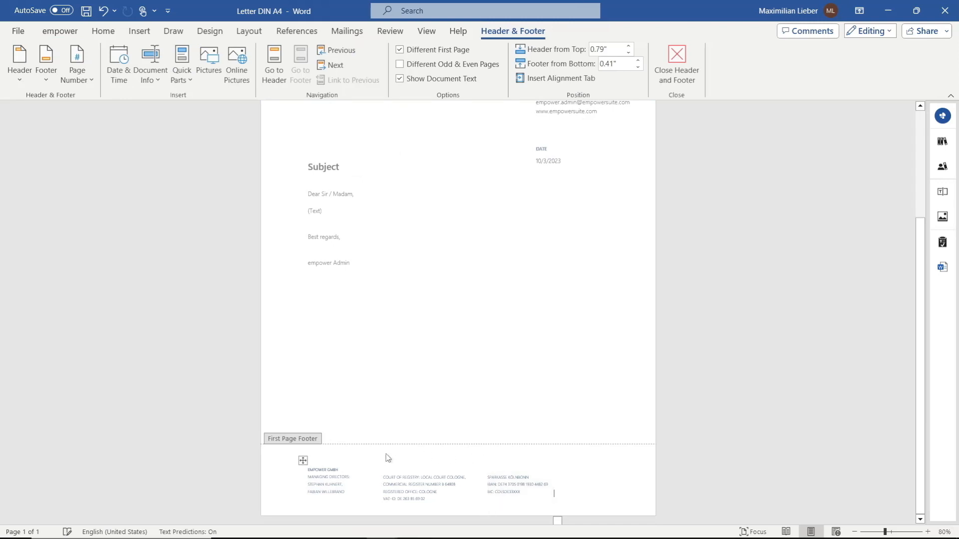
{"action": "key", "text": "Escape"}
{"action": "scroll", "coordinate": [458, 312], "scroll_direction": "up", "scroll_amount": 3}
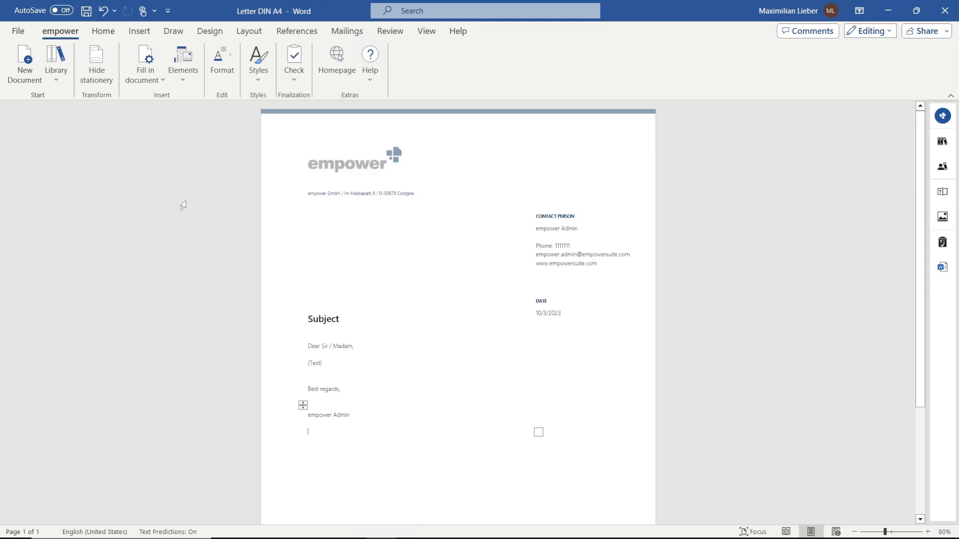
Open the company management and add a company named Example with legal entity type Ltd_UK
{"action": "left_click", "coordinate": [156, 88]}
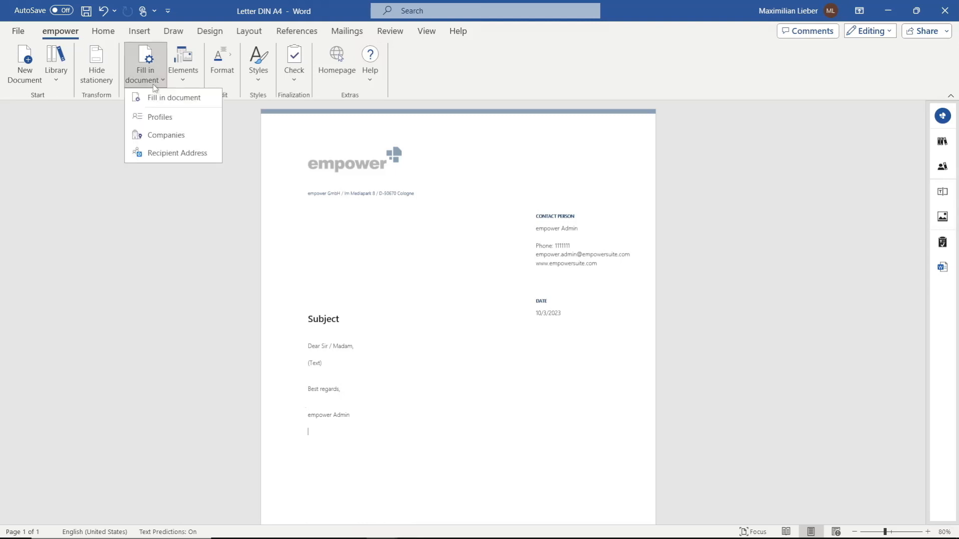
{"action": "left_click", "coordinate": [158, 135]}
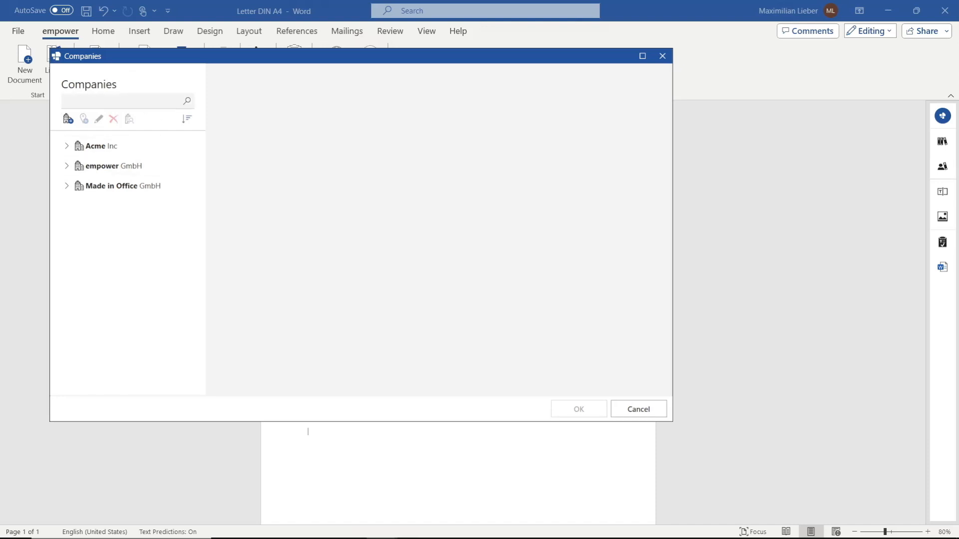
{"action": "left_click", "coordinate": [71, 120]}
{"action": "type", "text": "Example"}
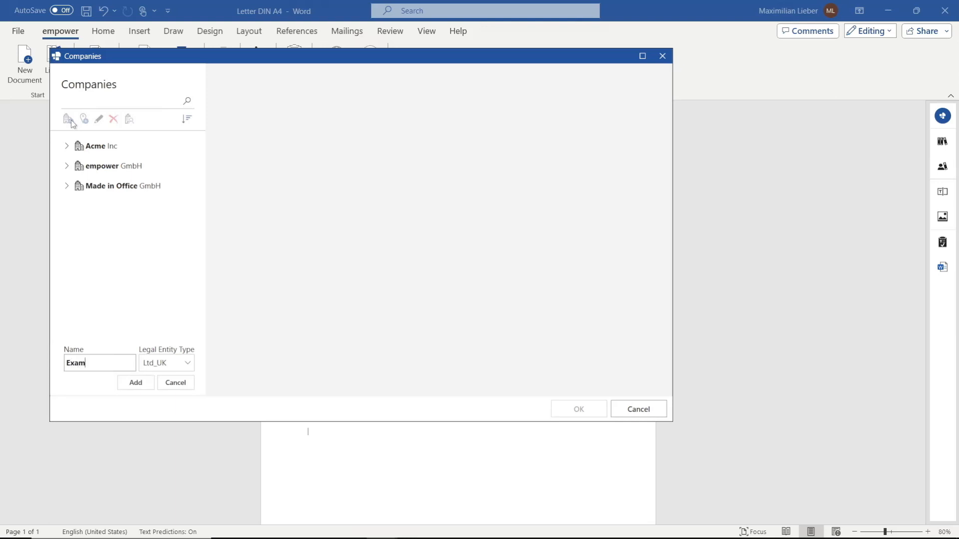
{"action": "left_click", "coordinate": [175, 358]}
{"action": "left_click", "coordinate": [152, 184]}
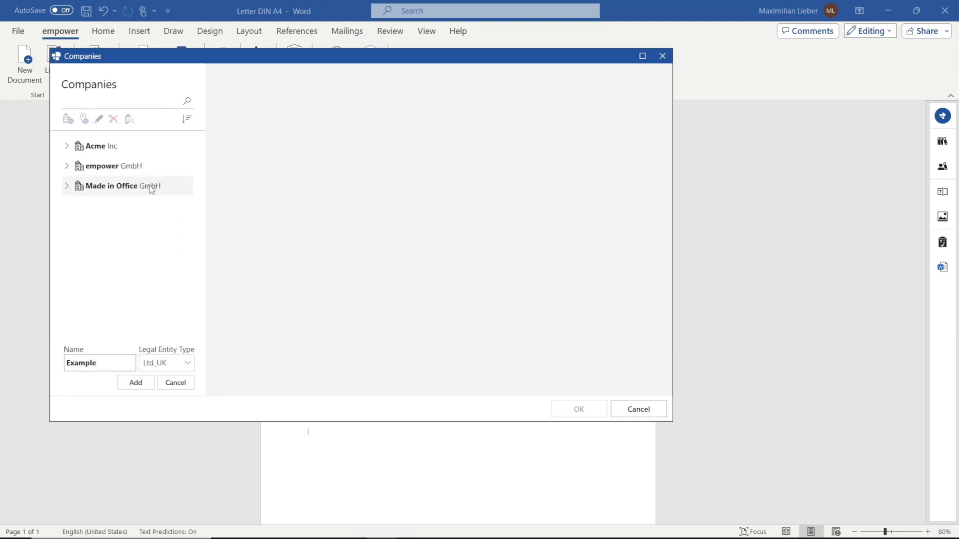
{"action": "left_click", "coordinate": [140, 383]}
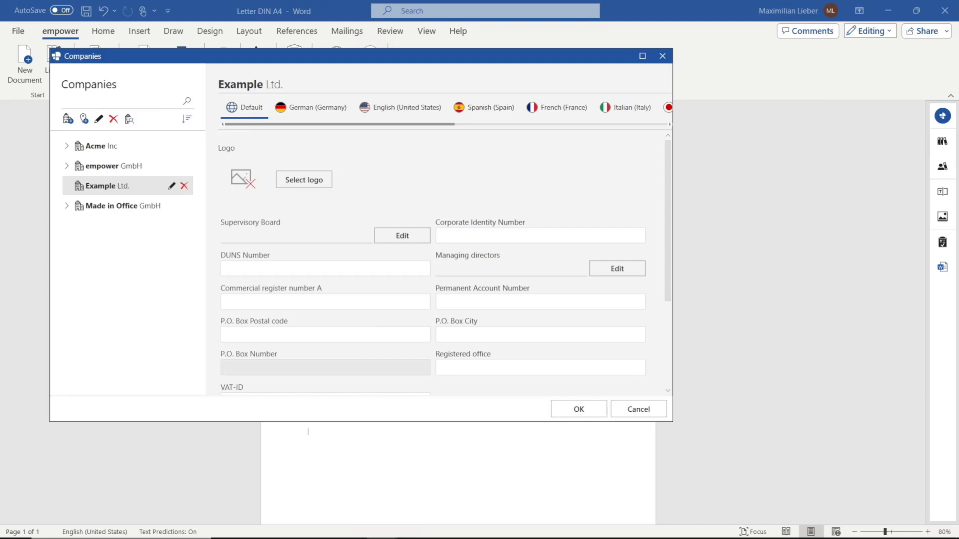
Look through the data fields of Example Ltd. and add a location named Location A to the company
{"action": "scroll", "coordinate": [285, 372], "scroll_direction": "down", "scroll_amount": 3}
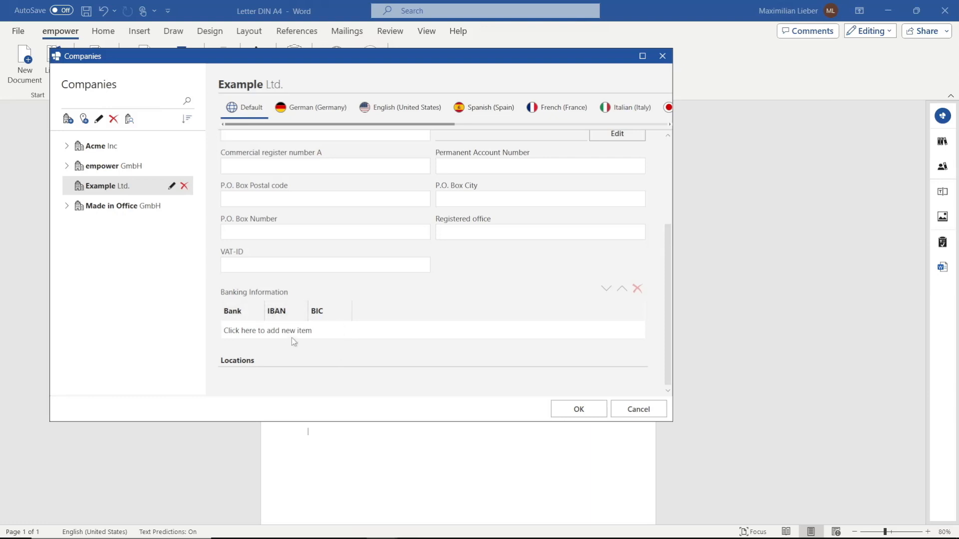
{"action": "scroll", "coordinate": [292, 337], "scroll_direction": "up", "scroll_amount": 3}
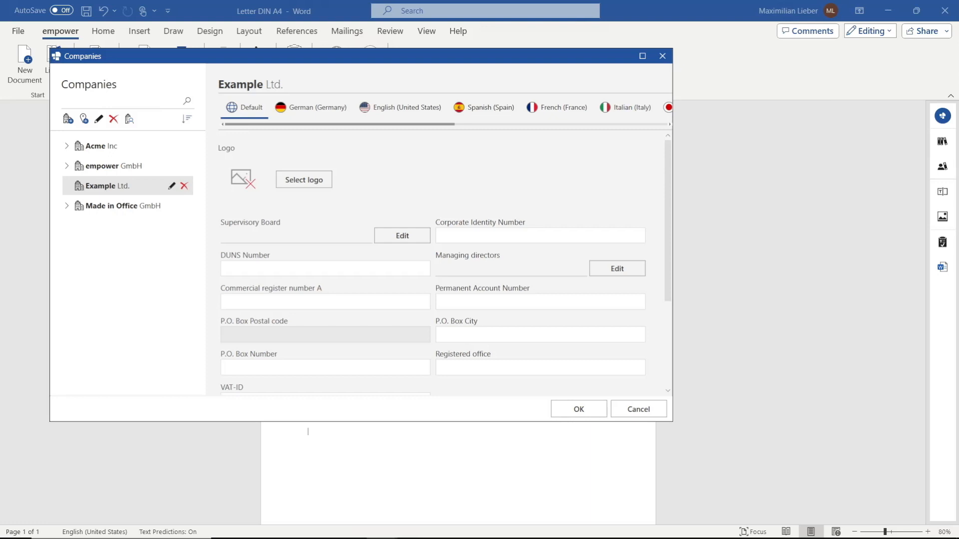
{"action": "left_click", "coordinate": [84, 119]}
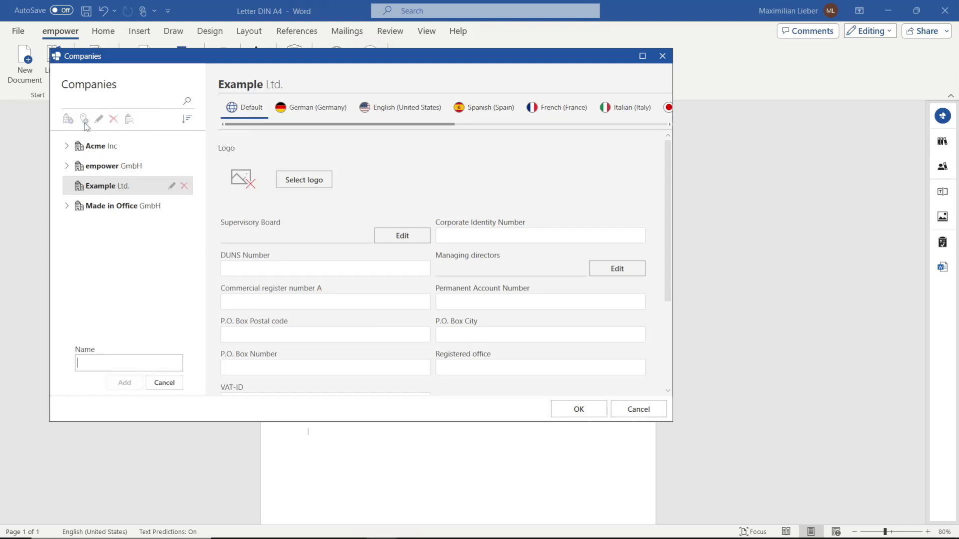
{"action": "type", "text": "Location A"}
{"action": "left_click", "coordinate": [124, 382]}
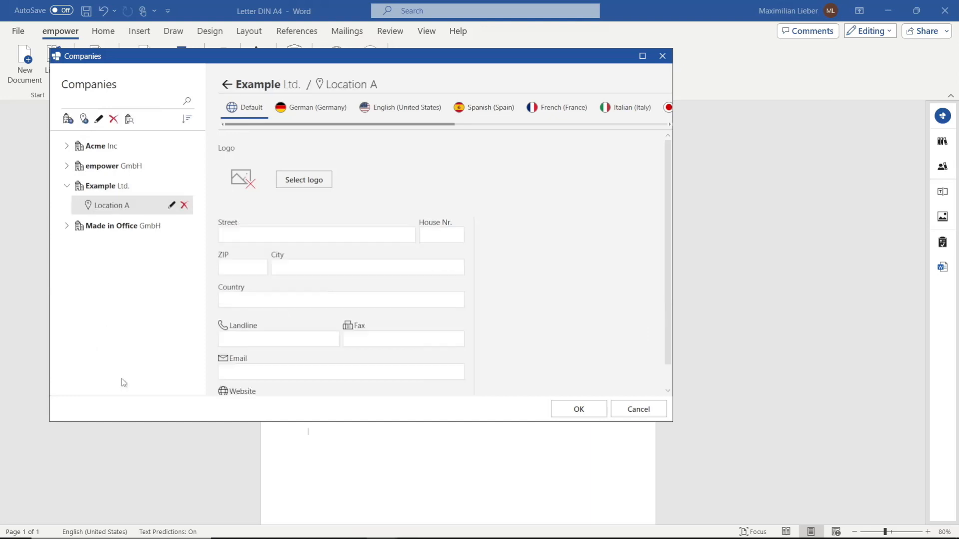
Enter Road as the street and 1 as the house number of Location A
{"action": "left_click", "coordinate": [223, 235]}
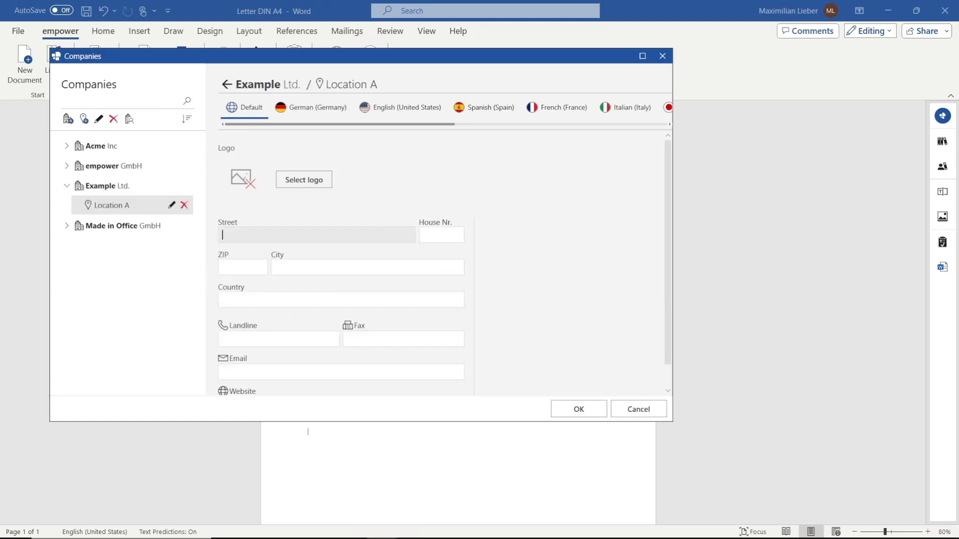
{"action": "type", "text": "Street"}
{"action": "left_click", "coordinate": [420, 236]}
{"action": "type", "text": "1"}
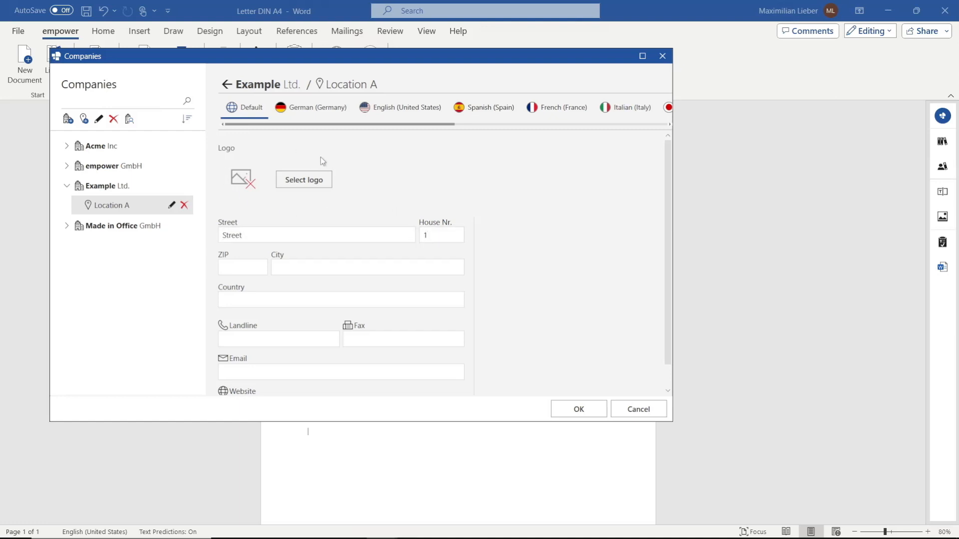
{"action": "double_click", "coordinate": [283, 235]}
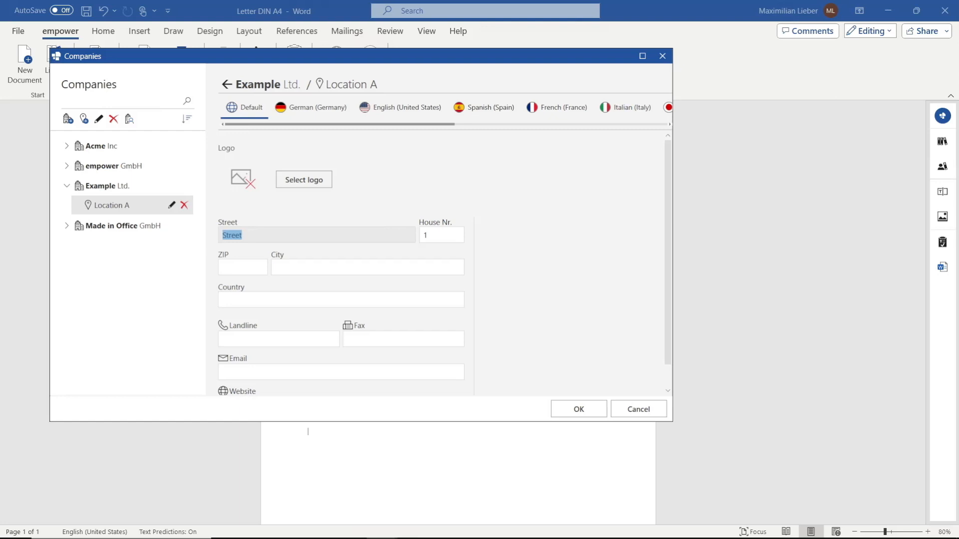
{"action": "key", "text": "BackSpace"}
{"action": "type", "text": "Road"}
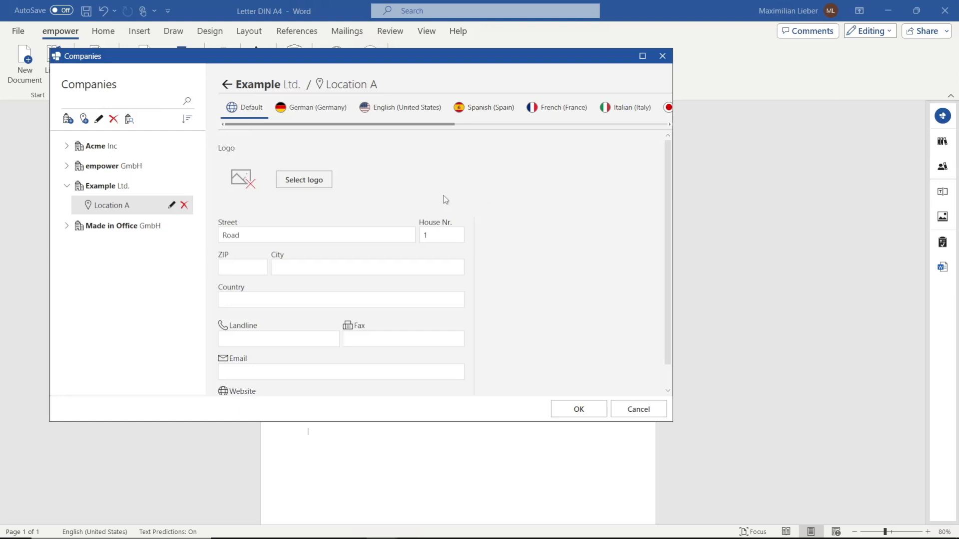
Delete Location A from Example Ltd
{"action": "left_click", "coordinate": [184, 205]}
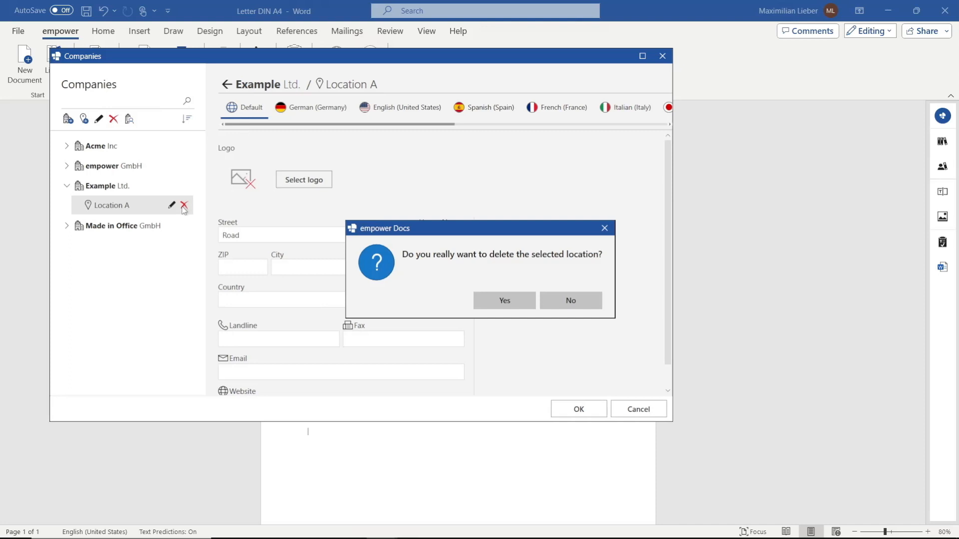
{"action": "left_click", "coordinate": [496, 306]}
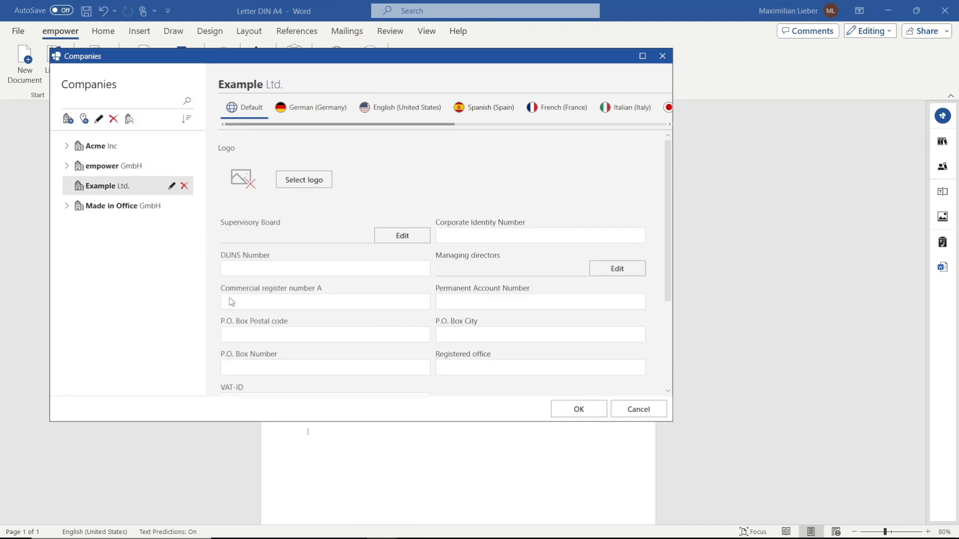
Open the permissions of Example Ltd. and add empower User from the user search
{"action": "left_click", "coordinate": [131, 122]}
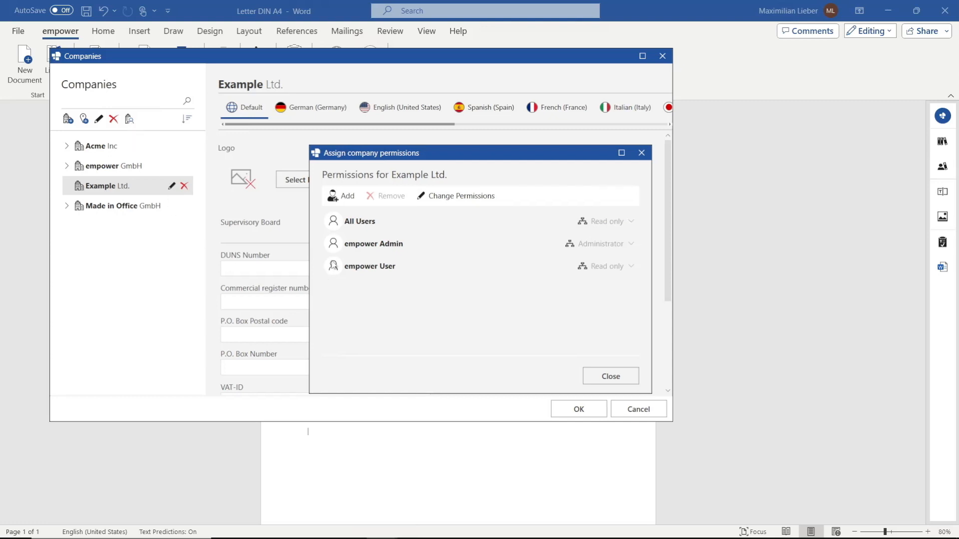
{"action": "left_click", "coordinate": [343, 199]}
{"action": "type", "text": "empower"}
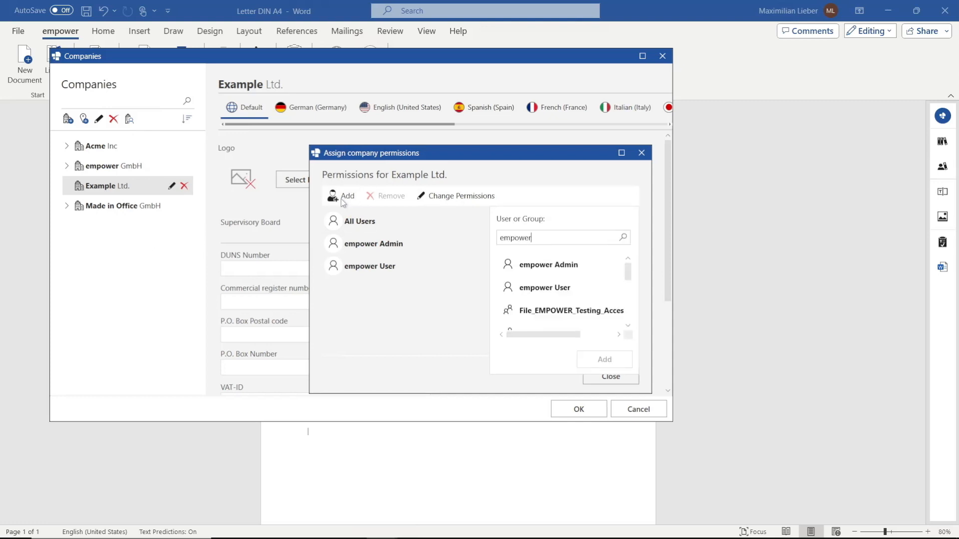
{"action": "left_click", "coordinate": [534, 289]}
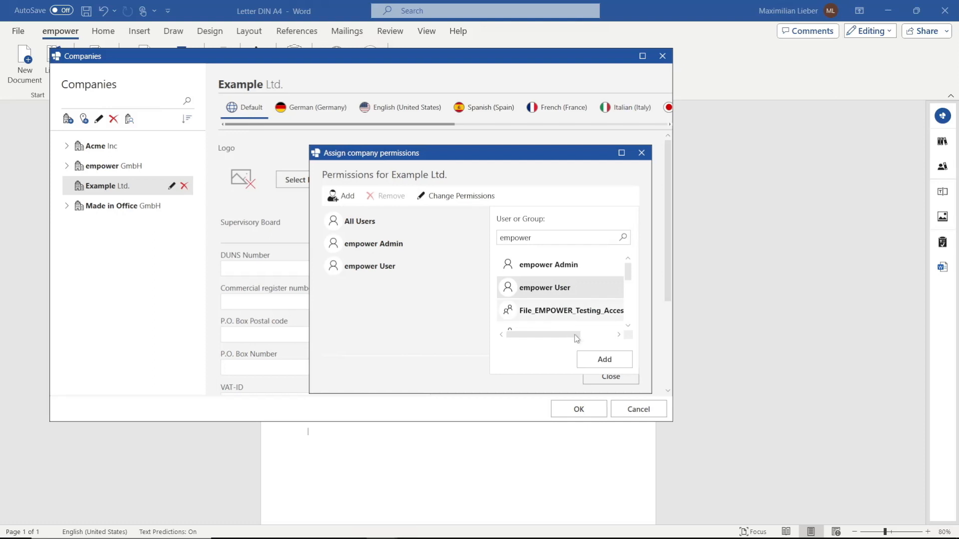
{"action": "left_click", "coordinate": [601, 359]}
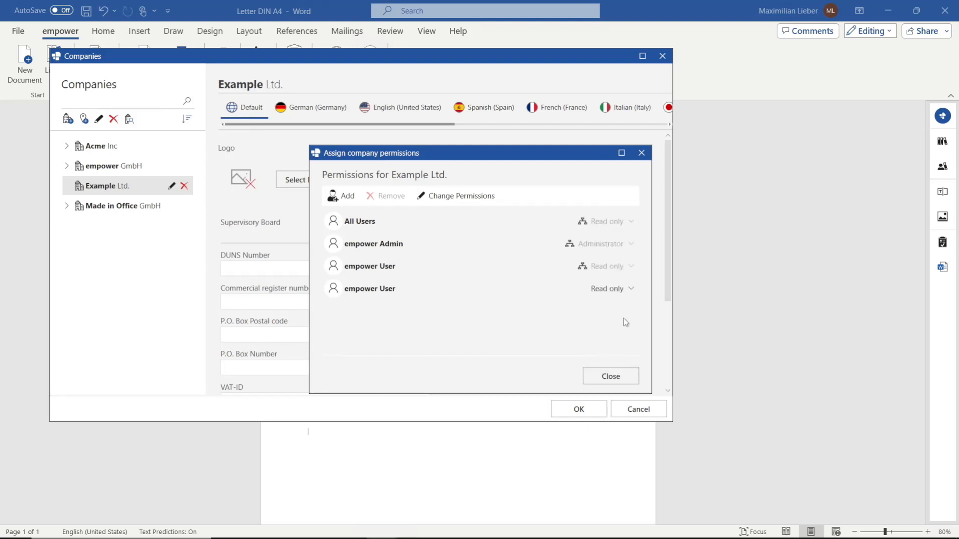
Check the permission levels available for the added empower User, and remove that entry from Example Ltd.'s permissions
{"action": "left_click", "coordinate": [630, 290]}
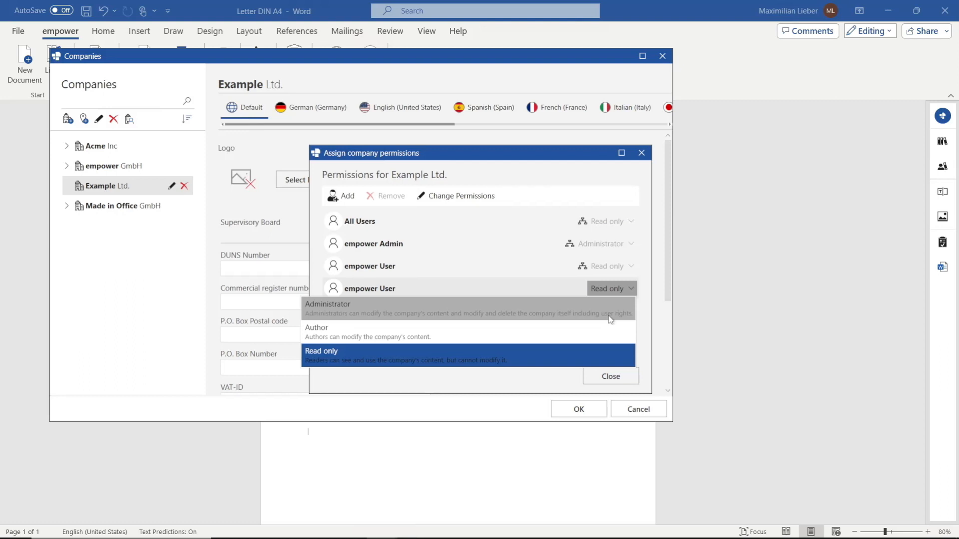
{"action": "left_click", "coordinate": [637, 345]}
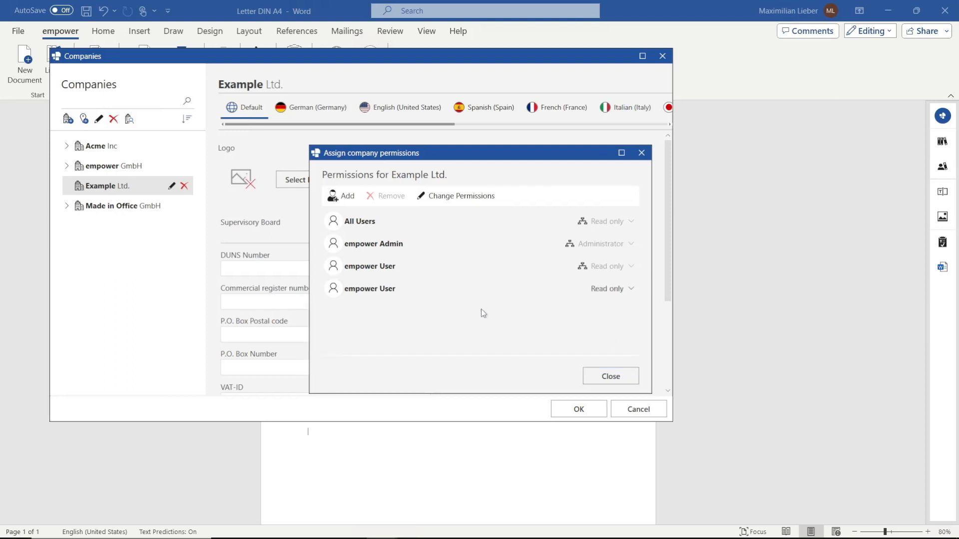
{"action": "left_click", "coordinate": [439, 293]}
{"action": "left_click", "coordinate": [385, 198]}
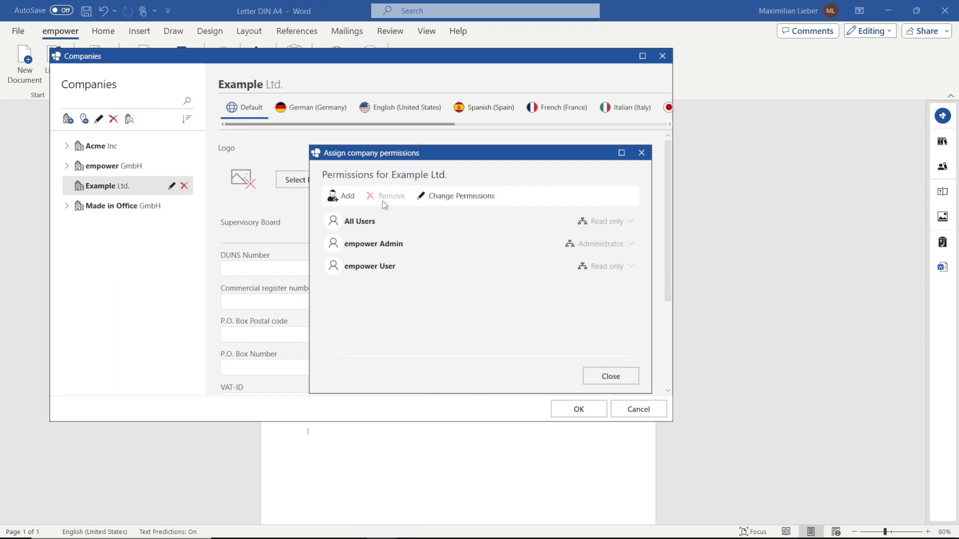
{"action": "left_click", "coordinate": [590, 382]}
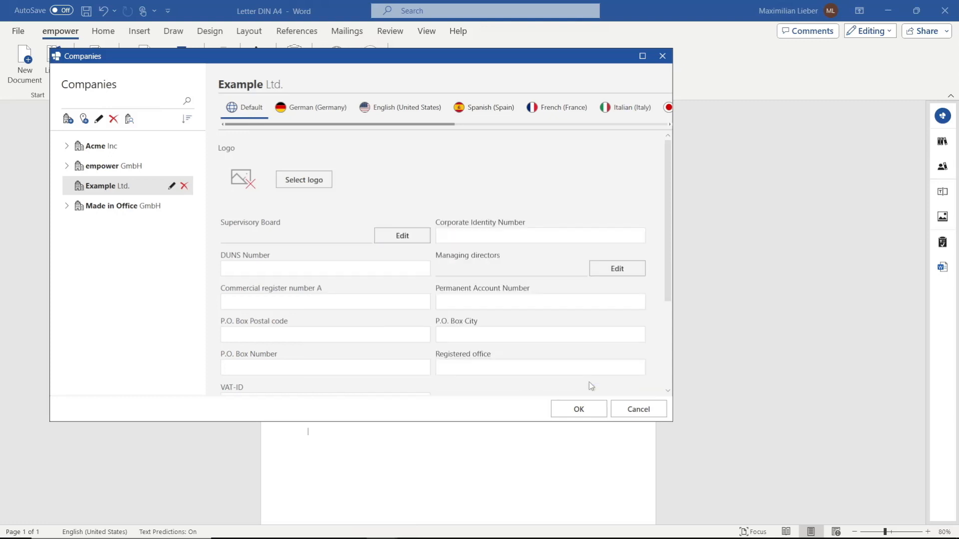
Examine the default company data of Acme Inc, including its logo, banking information and locations
{"action": "left_click", "coordinate": [91, 150]}
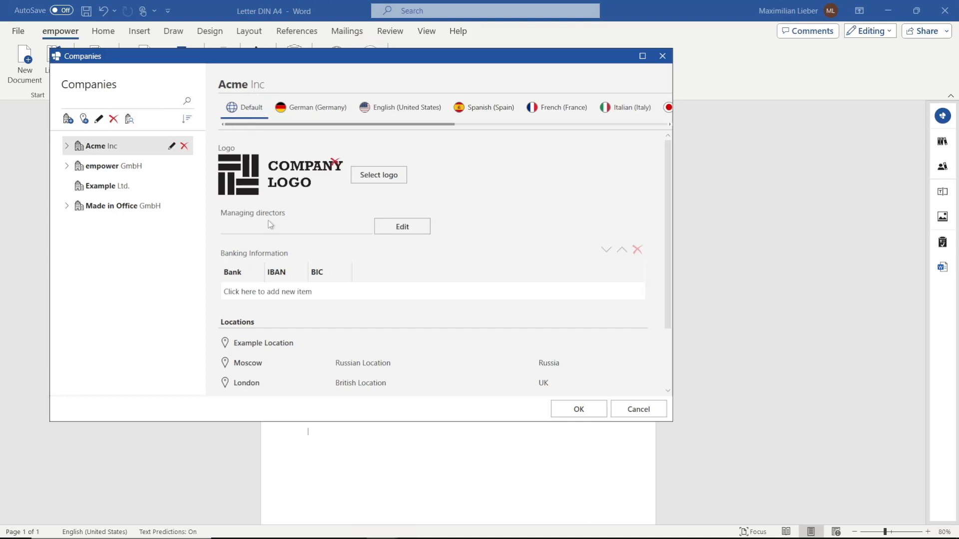
{"action": "scroll", "coordinate": [267, 216], "scroll_direction": "down", "scroll_amount": 2}
{"action": "scroll", "coordinate": [276, 250], "scroll_direction": "up", "scroll_amount": 2}
{"action": "left_click_drag", "start_coordinate": [331, 125], "coordinate": [276, 142]}
In the German (Germany) version of Acme Inc's Cologne location, enter Deutschland as the country and Köln as the city, and save
{"action": "left_click", "coordinate": [294, 111]}
{"action": "mouse_move", "coordinate": [267, 178]}
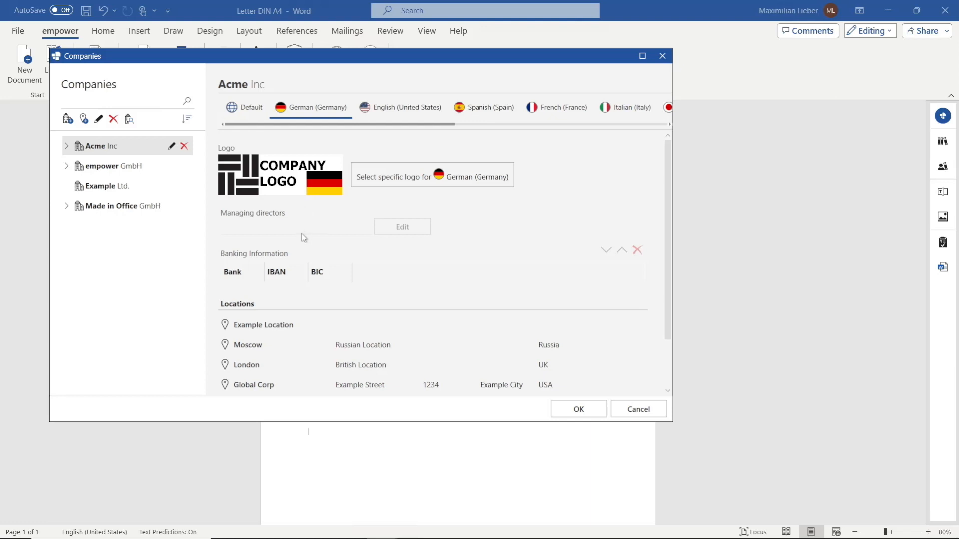
{"action": "scroll", "coordinate": [302, 250], "scroll_direction": "down", "scroll_amount": 2}
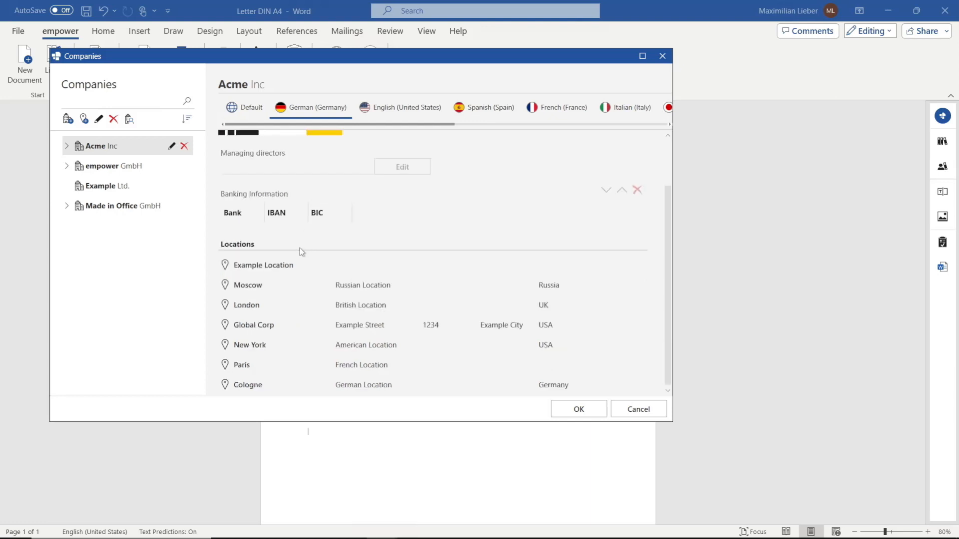
{"action": "left_click", "coordinate": [67, 146]}
{"action": "left_click", "coordinate": [104, 169]}
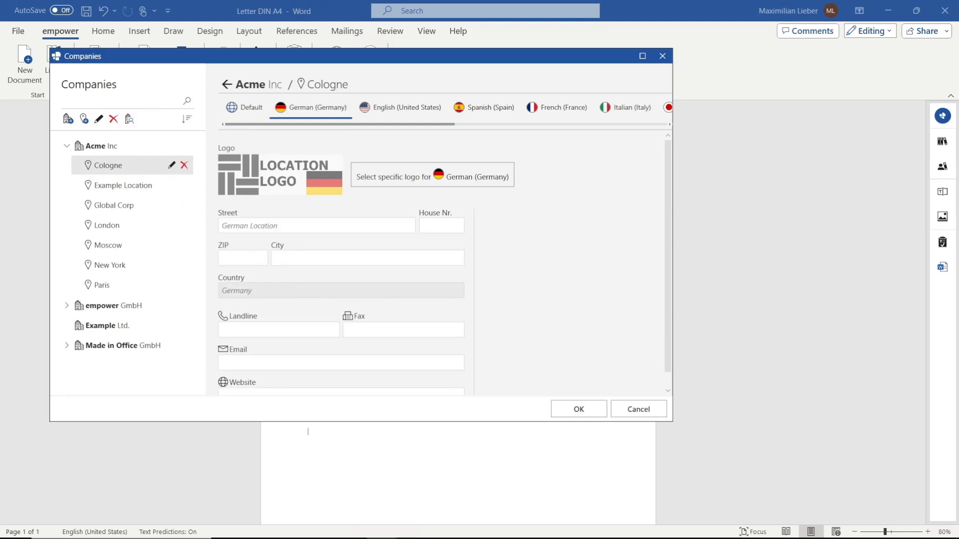
{"action": "left_click", "coordinate": [341, 290]}
{"action": "type", "text": "Deutschland"}
{"action": "left_click", "coordinate": [349, 263]}
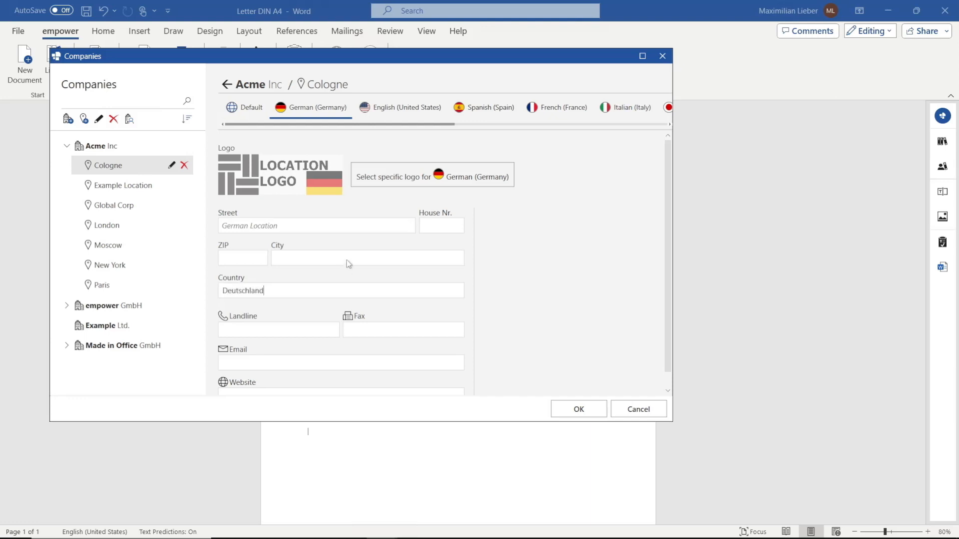
{"action": "type", "text": "Köln"}
{"action": "left_click", "coordinate": [564, 412]}
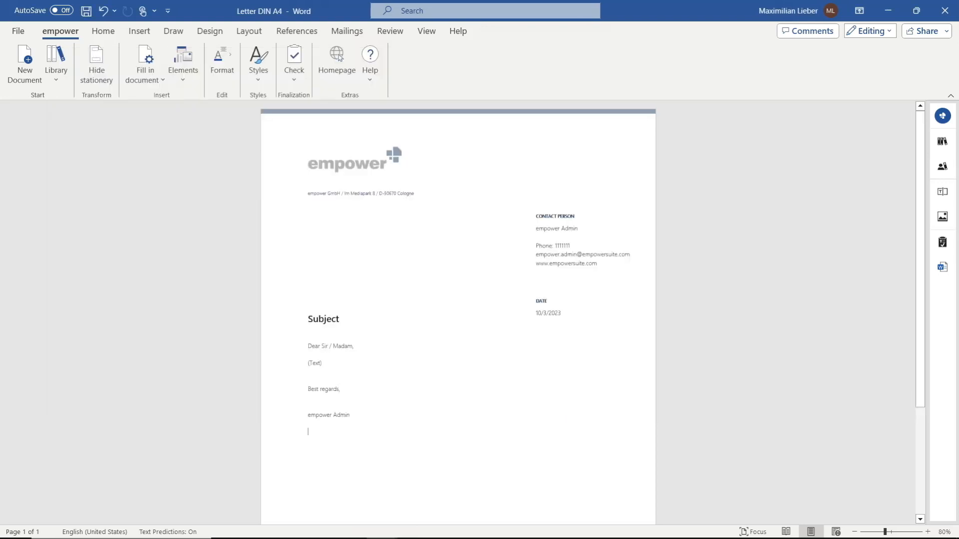
Fill in the letter with empower GmbH - New York as the location data and German (Germany) as the translation
{"action": "left_click", "coordinate": [146, 56]}
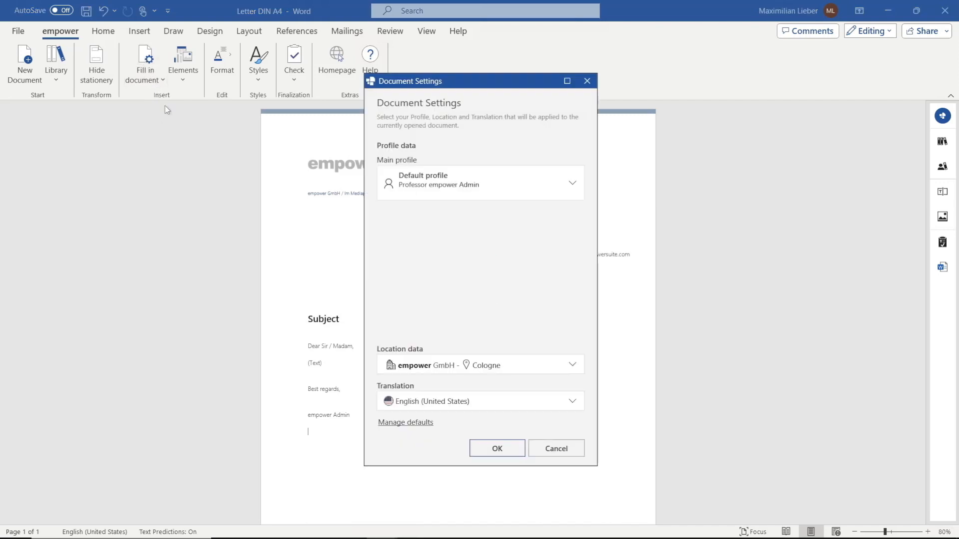
{"action": "left_click", "coordinate": [429, 370]}
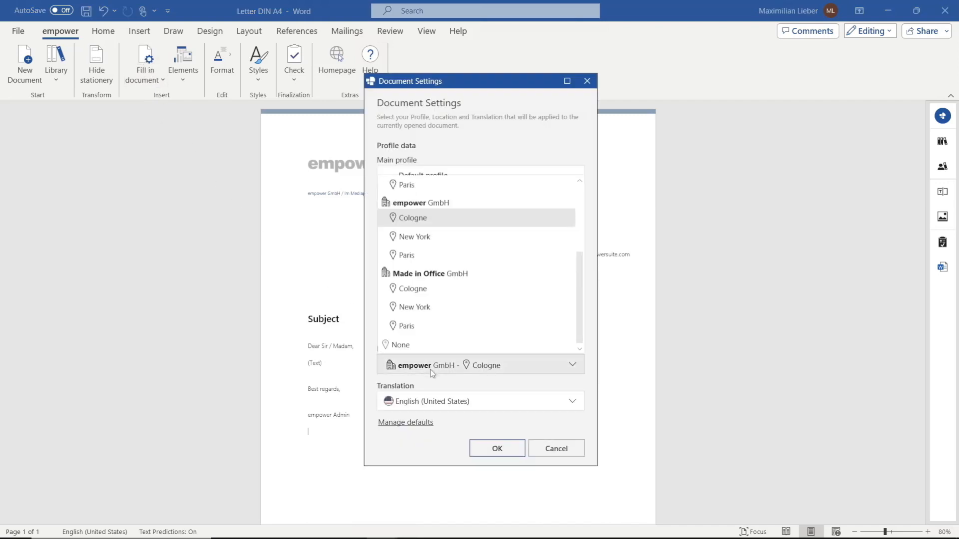
{"action": "left_click", "coordinate": [440, 397]}
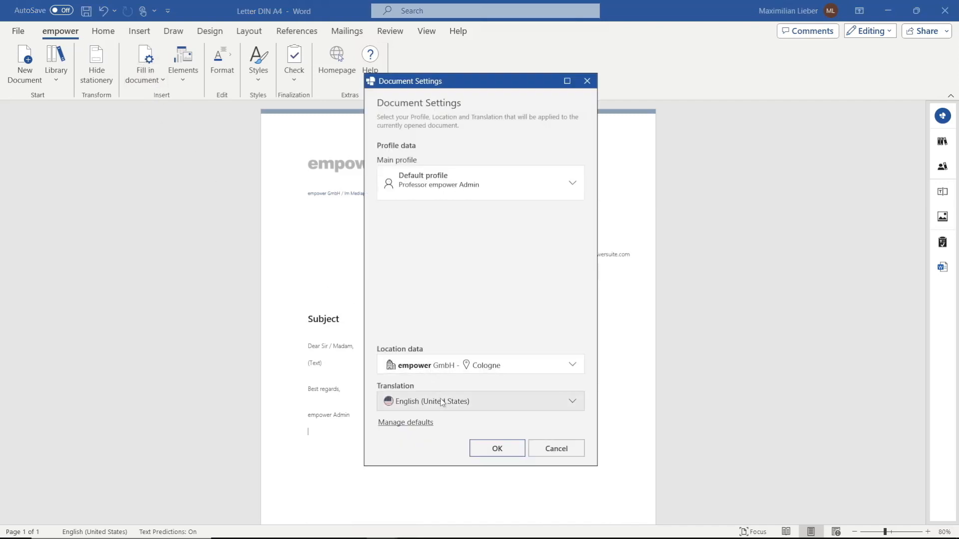
{"action": "left_click", "coordinate": [443, 365]}
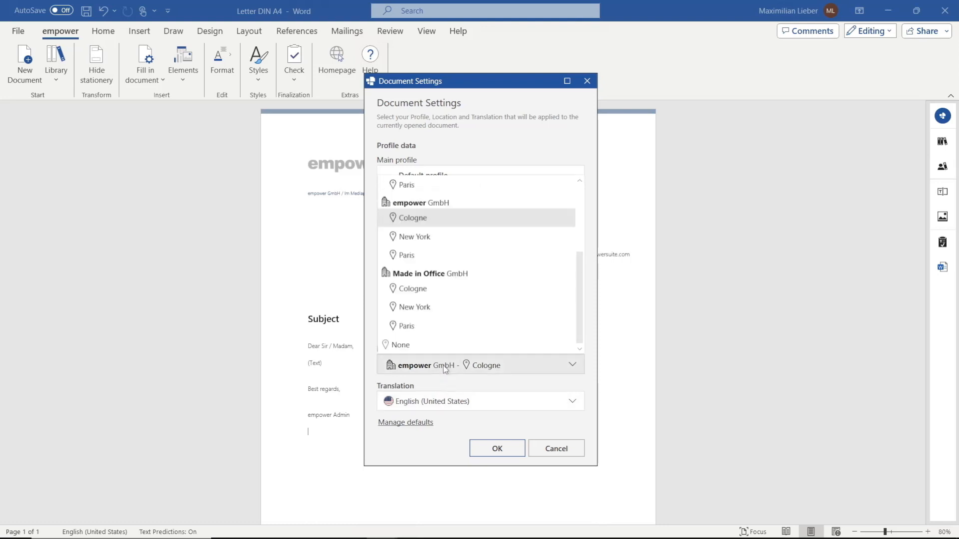
{"action": "left_click", "coordinate": [419, 238]}
{"action": "left_click", "coordinate": [448, 400]}
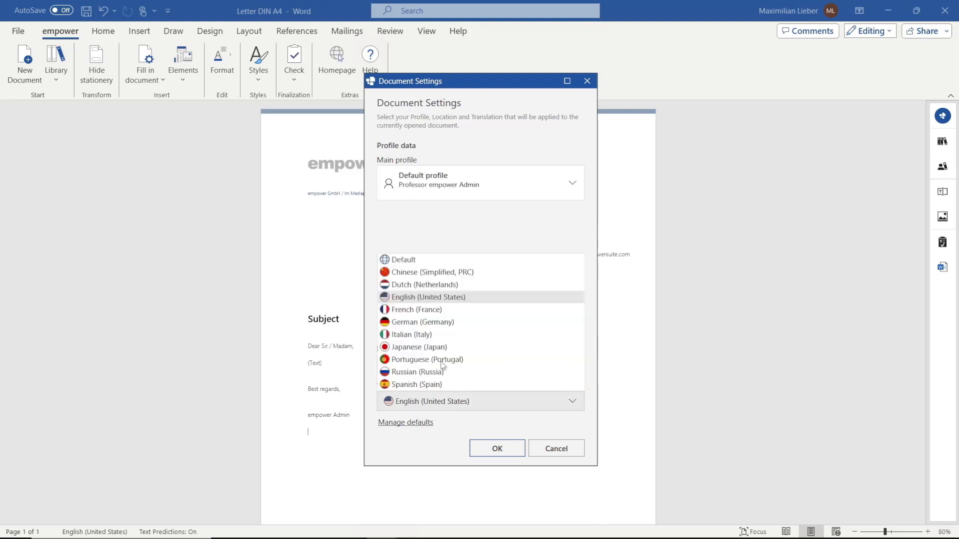
{"action": "left_click", "coordinate": [434, 329]}
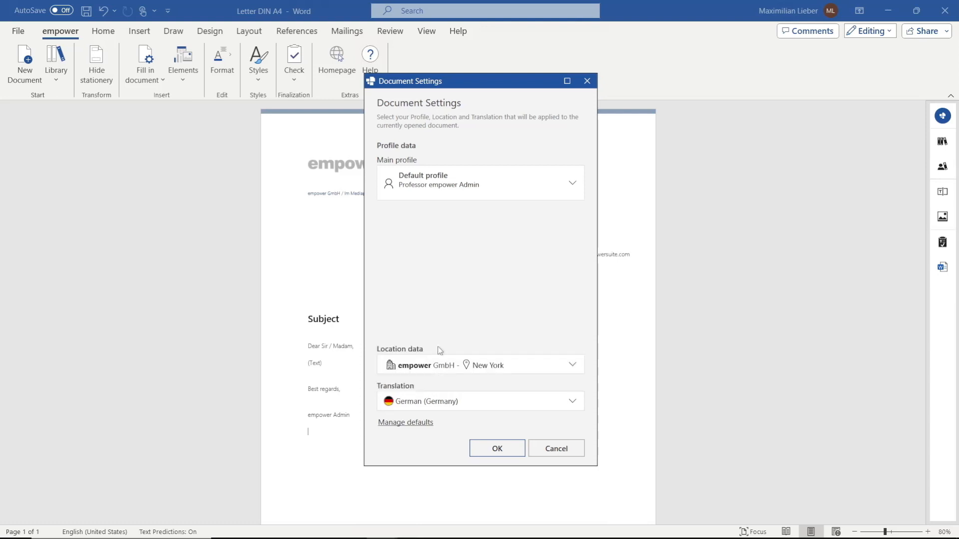
{"action": "left_click", "coordinate": [486, 445]}
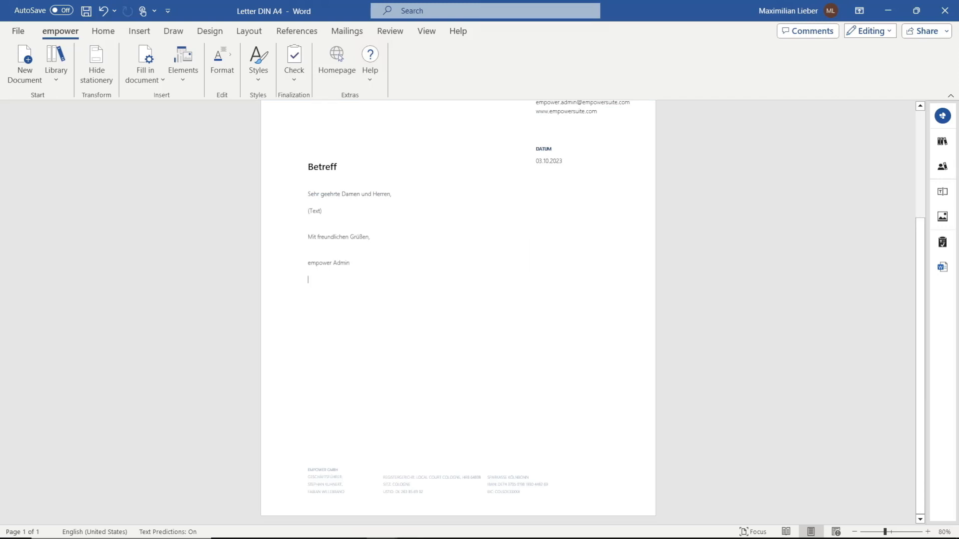
{"action": "scroll", "coordinate": [484, 418], "scroll_direction": "up", "scroll_amount": 4}
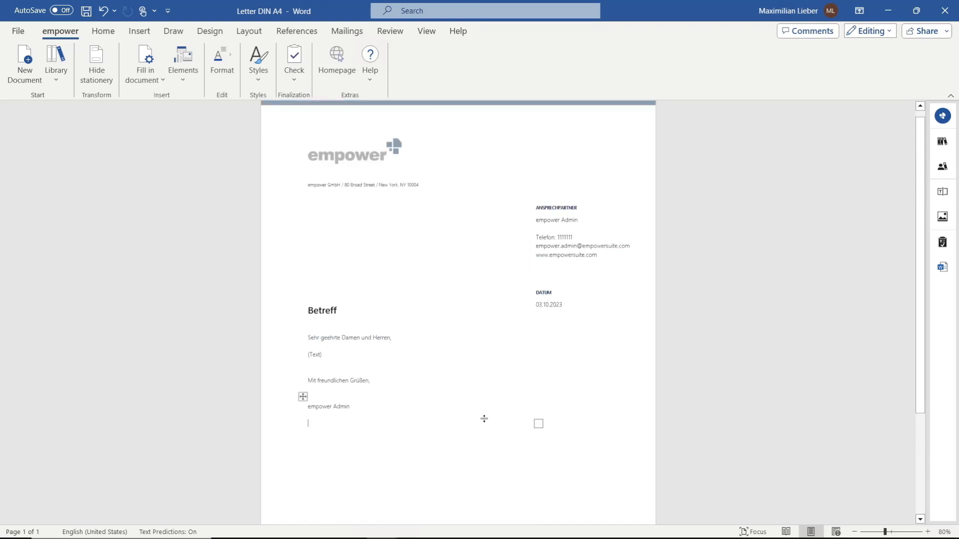